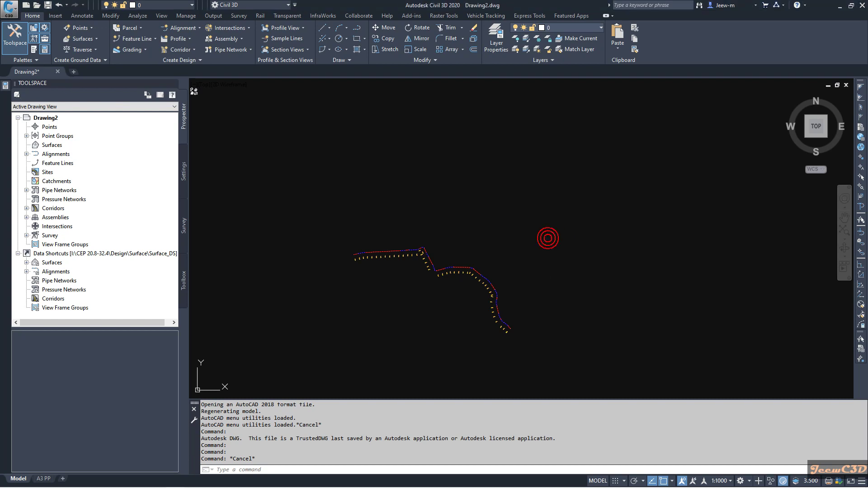
Pan and zoom the Civil 3D view along the alignment to frame its bend.
scroll(362, 260, up, 5)
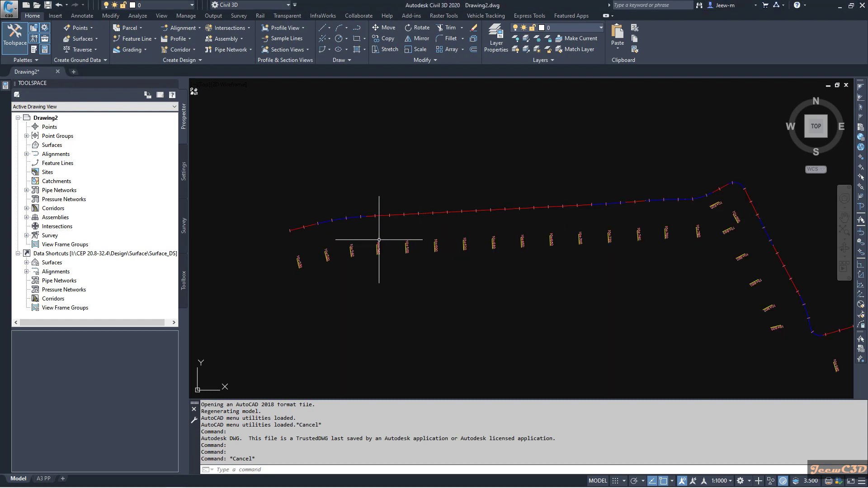
scroll(582, 242, down, 6)
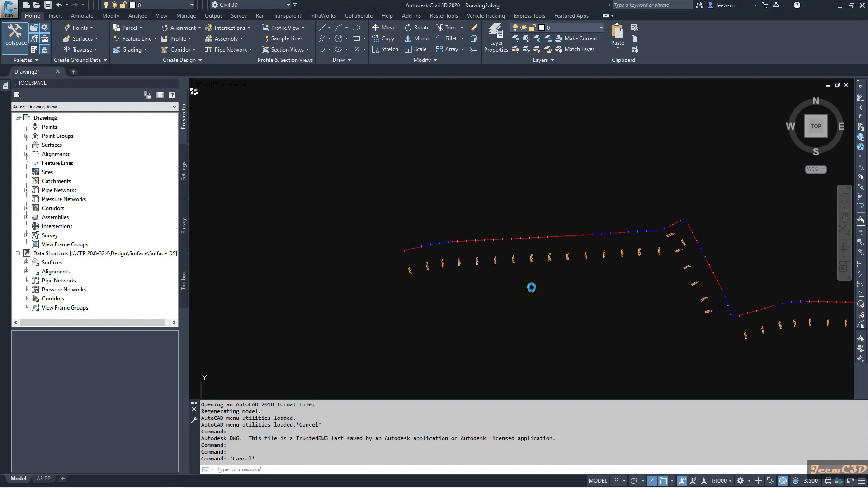
middle_drag(535, 296, 504, 259)
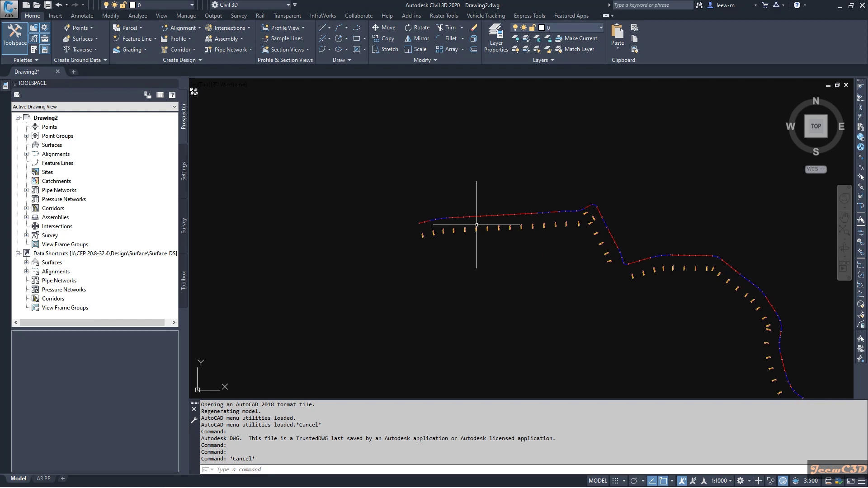
scroll(465, 225, up, 4)
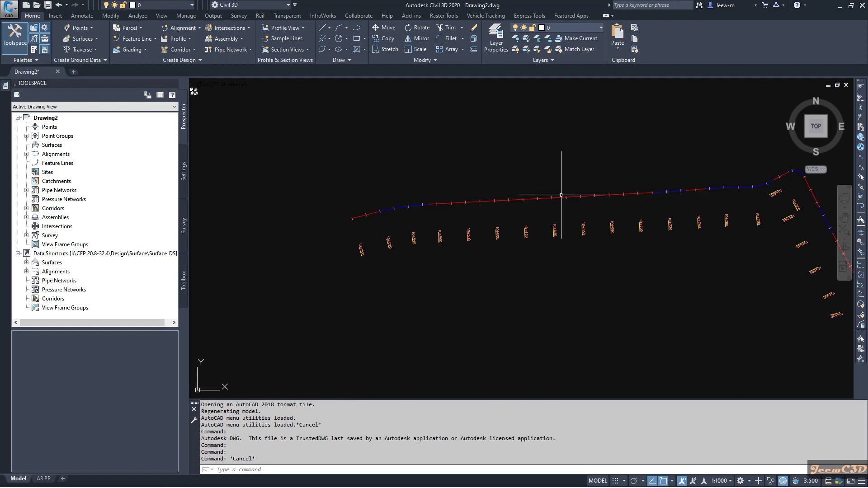
scroll(337, 249, up, 3)
scroll(337, 249, up, 2)
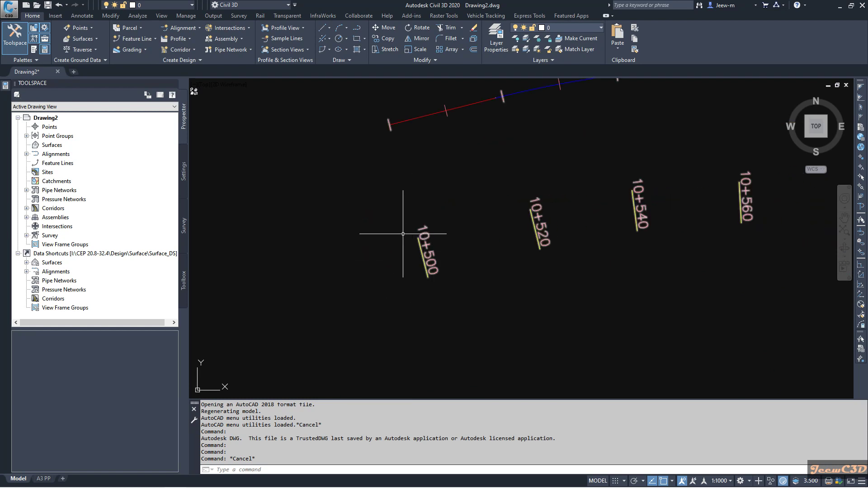
scroll(411, 276, down, 3)
scroll(649, 358, down, 2)
middle_drag(649, 358, 449, 286)
scroll(562, 343, up, 3)
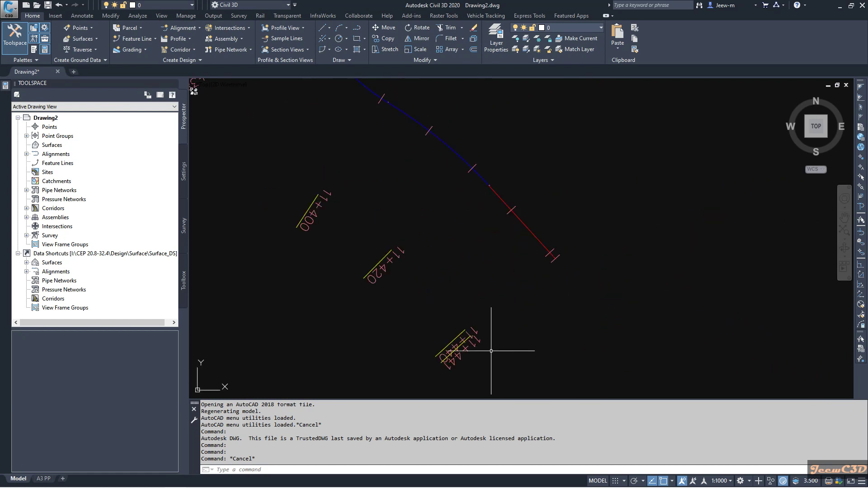
scroll(507, 348, up, 2)
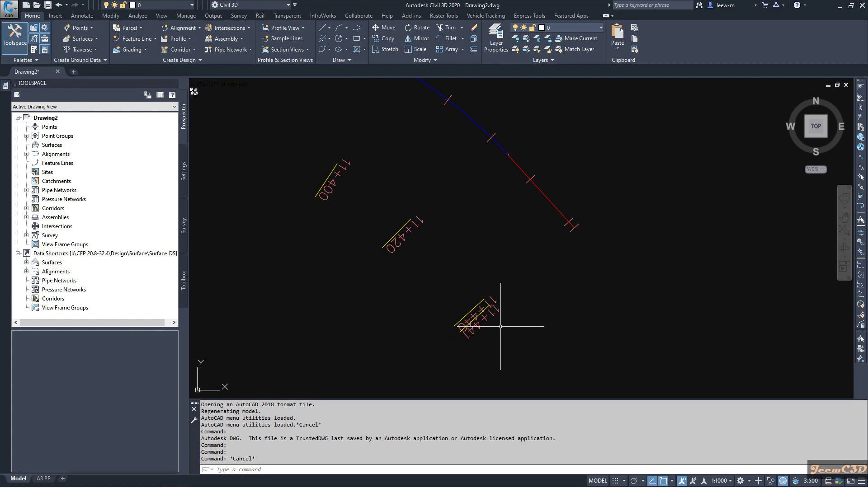
scroll(500, 326, down, 3)
scroll(416, 306, down, 2)
middle_drag(416, 306, 527, 325)
scroll(382, 229, up, 6)
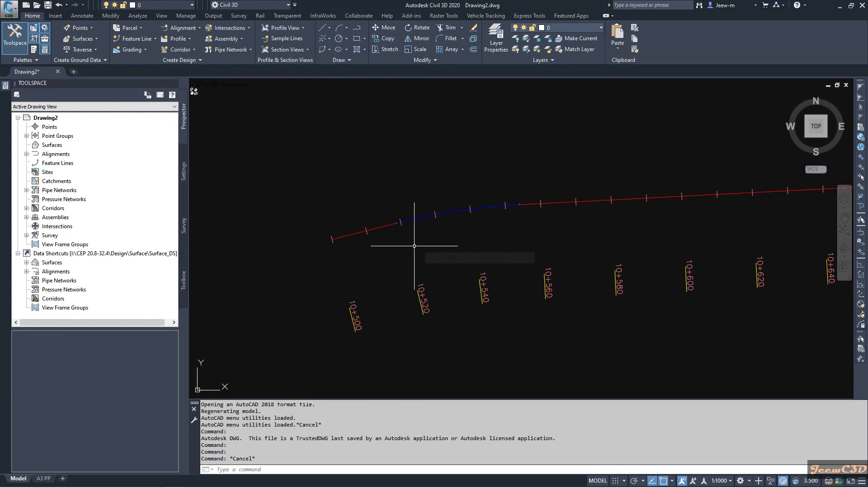
In Survey Points.xlsx, check station A2 and offsets B5 and B4, then scroll the rows.
mouse_move(546, 224)
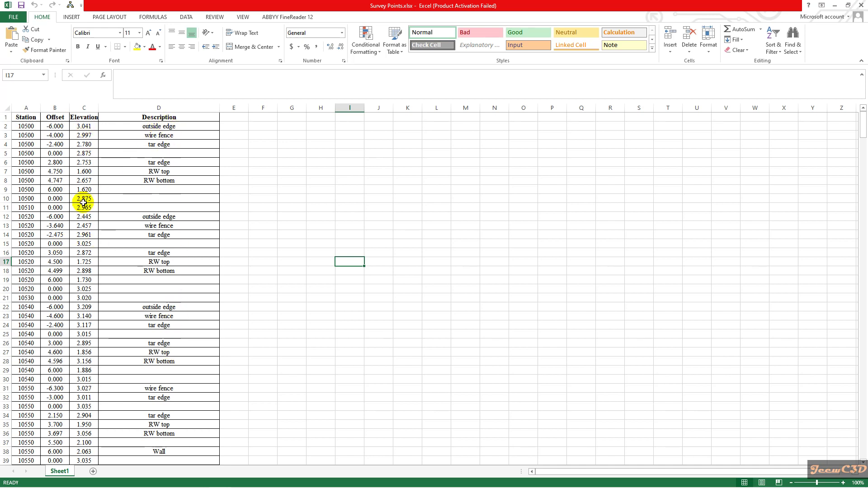
click(26, 127)
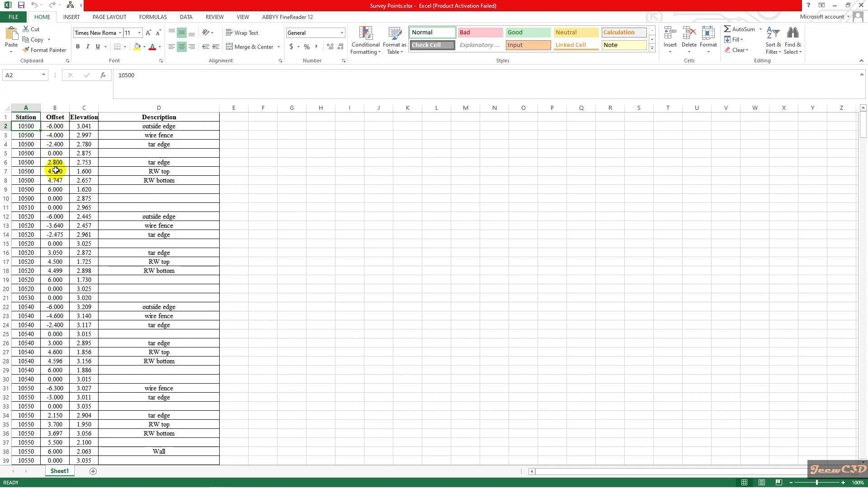
click(58, 153)
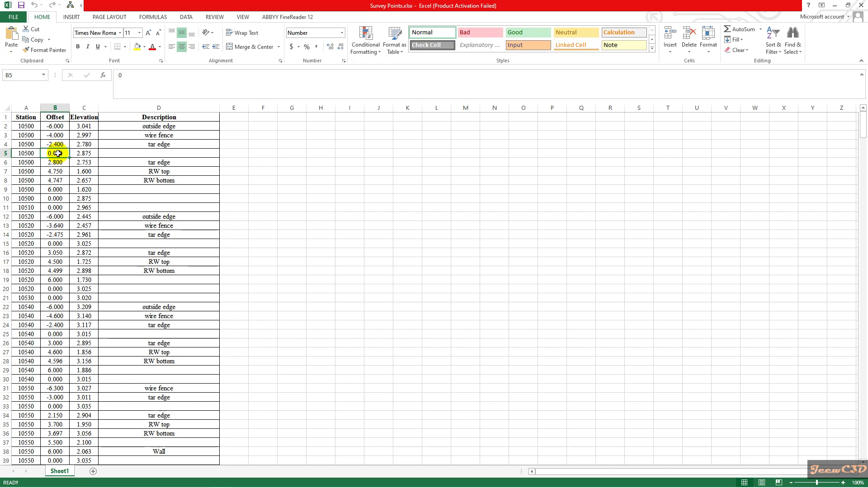
click(58, 143)
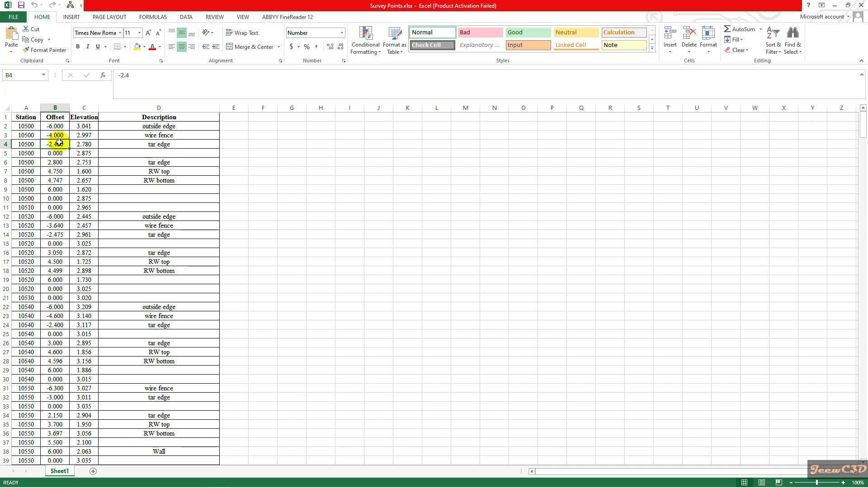
scroll(58, 218, down, 7)
scroll(58, 218, down, 20)
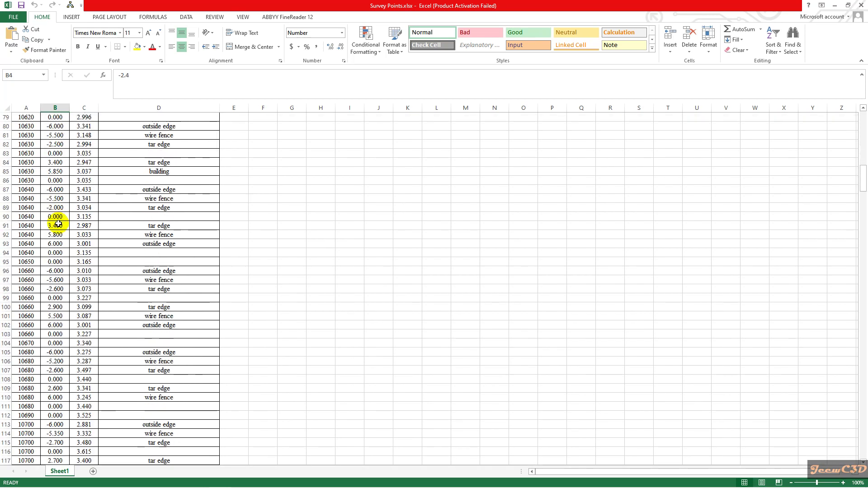
scroll(58, 227, down, 9)
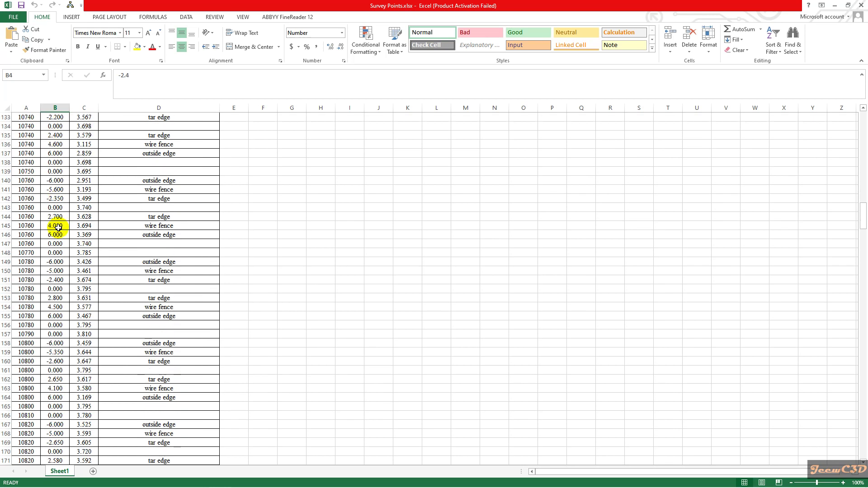
scroll(58, 227, down, 14)
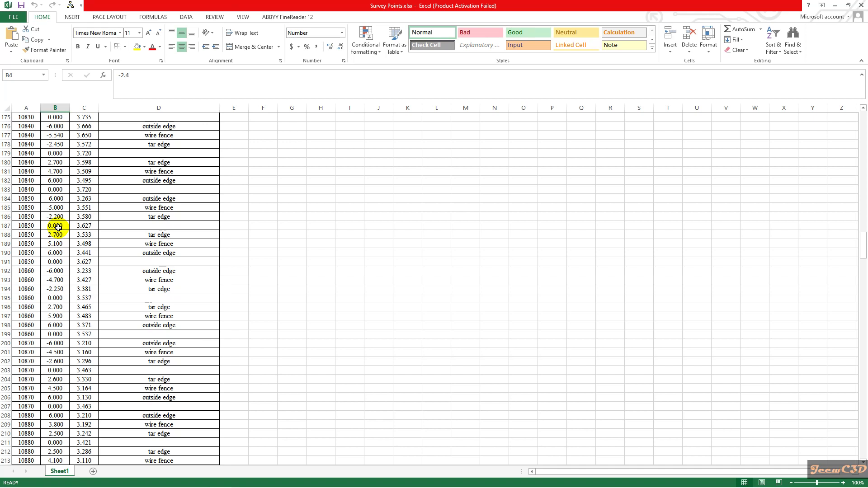
Copy survey data range A2:D502, stations 10500 through 11420, to the clipboard.
drag(863, 240, 860, 120)
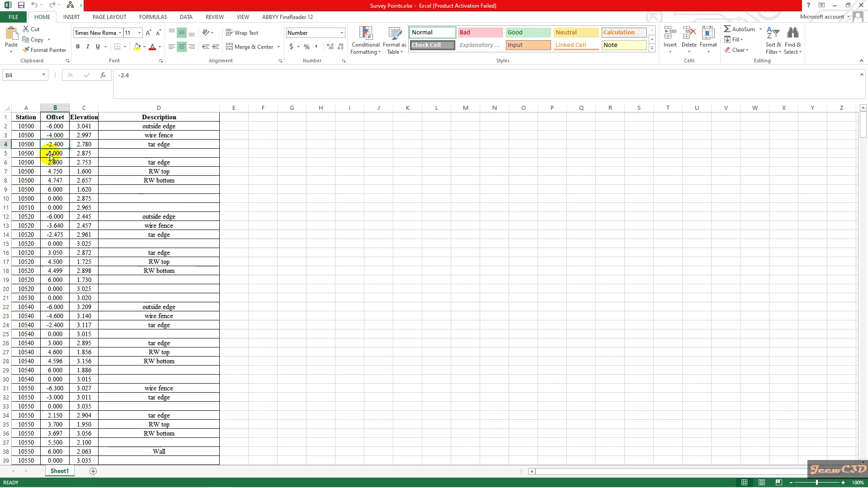
drag(23, 126, 187, 451)
right_click(186, 441)
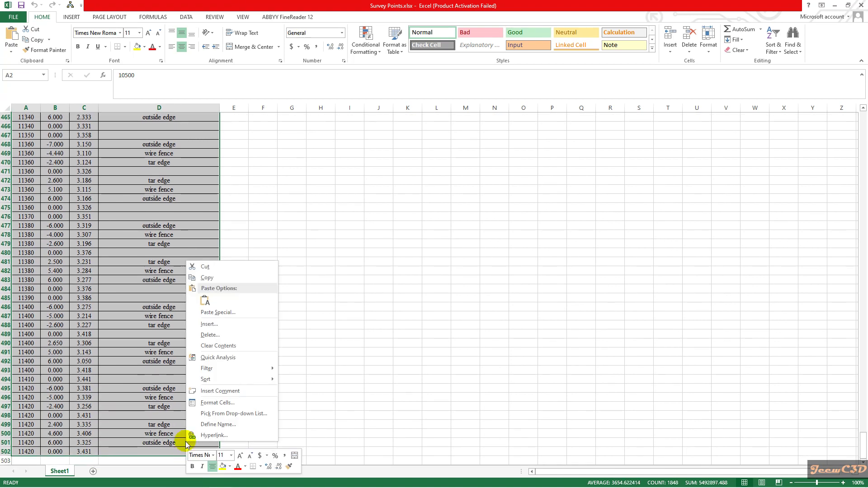
click(212, 278)
scroll(208, 275, up, 20)
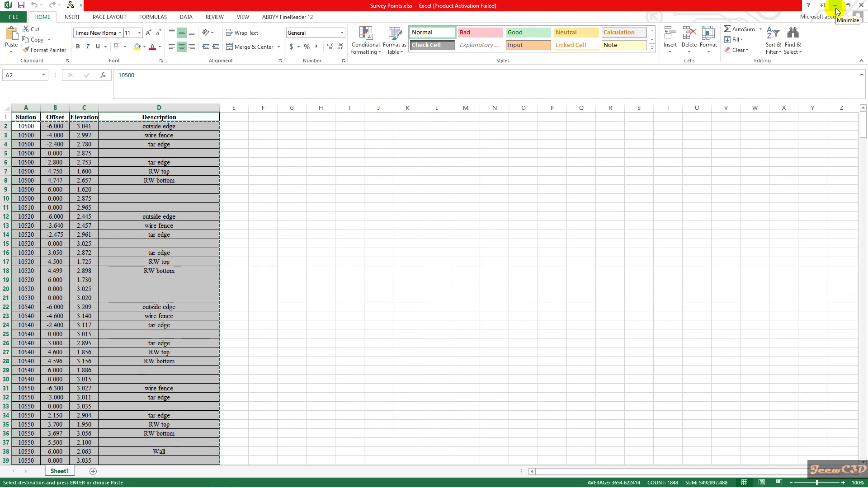
Minimize Excel and create New Text Document.txt in the project folder, keeping the default name.
click(836, 10)
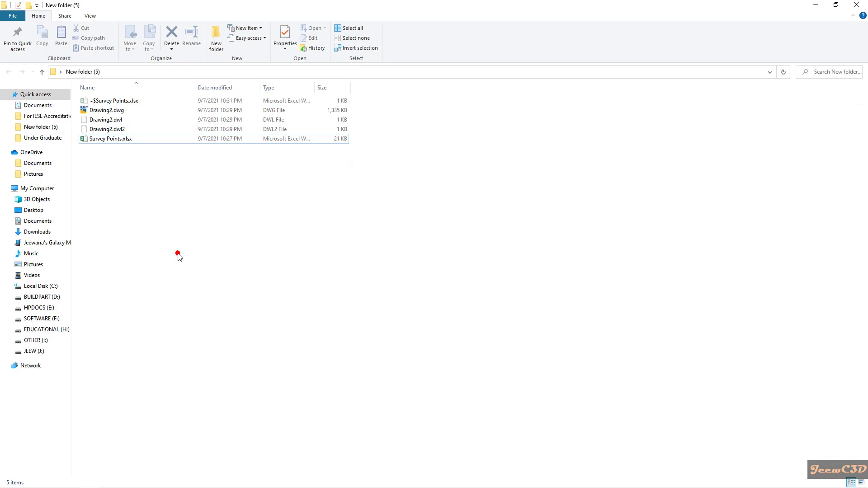
right_click(159, 178)
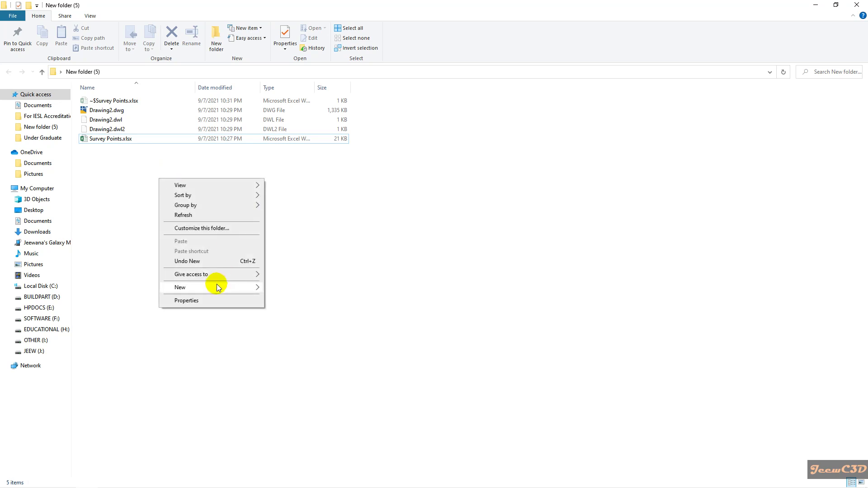
mouse_move(218, 287)
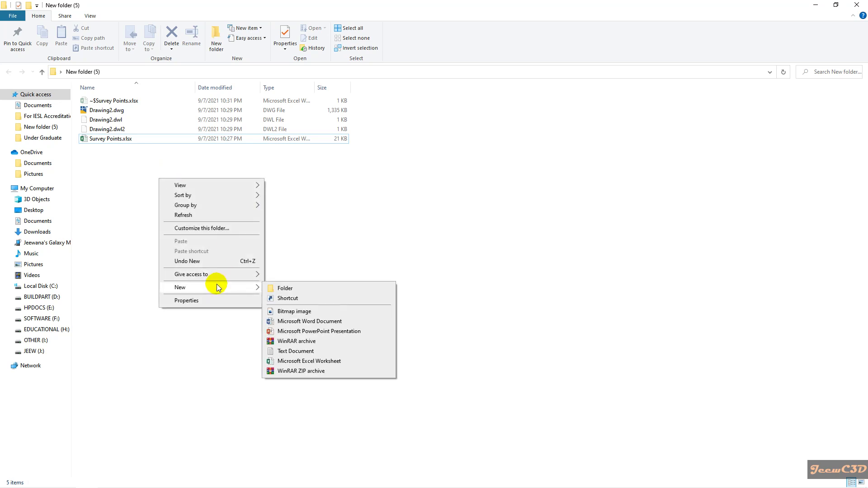
click(292, 352)
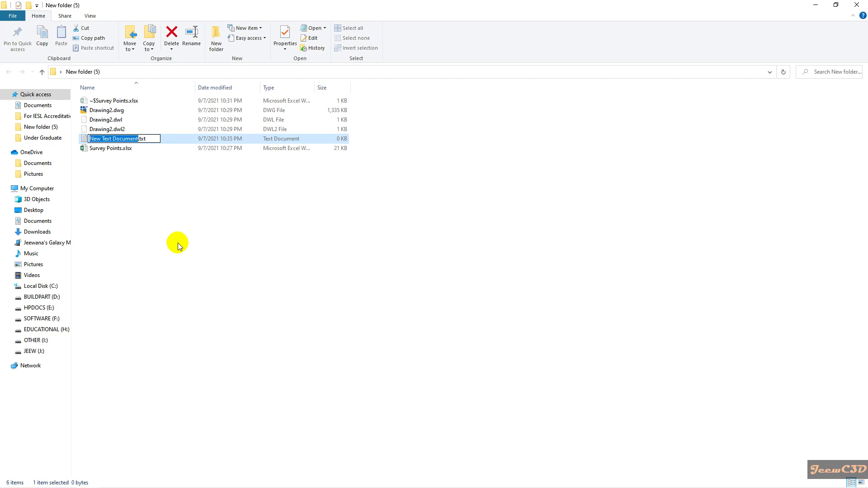
click(143, 186)
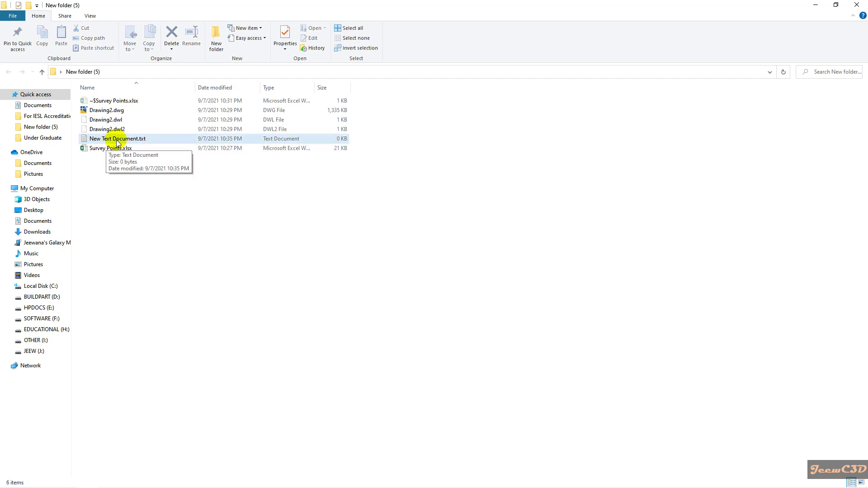
Paste the survey rows into New Text Document.txt, maximize Notepad, and select the tab after 11320.
double_click(117, 139)
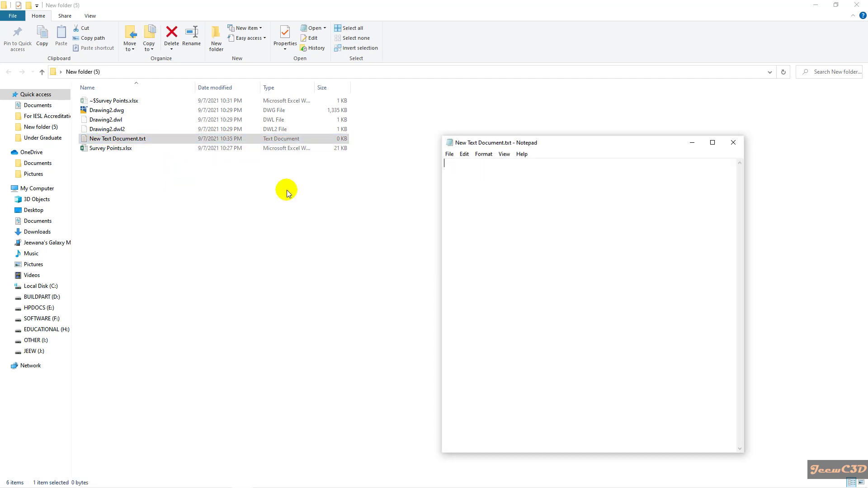
right_click(457, 168)
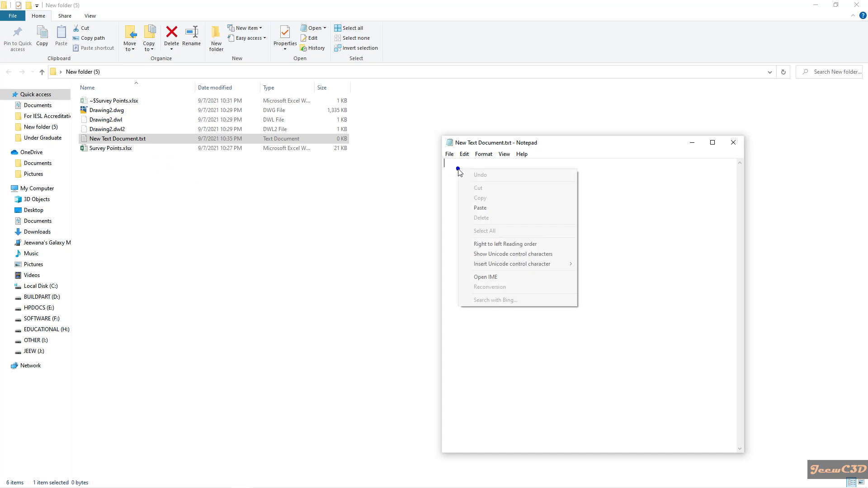
click(480, 209)
drag(644, 141, 545, 121)
click(613, 117)
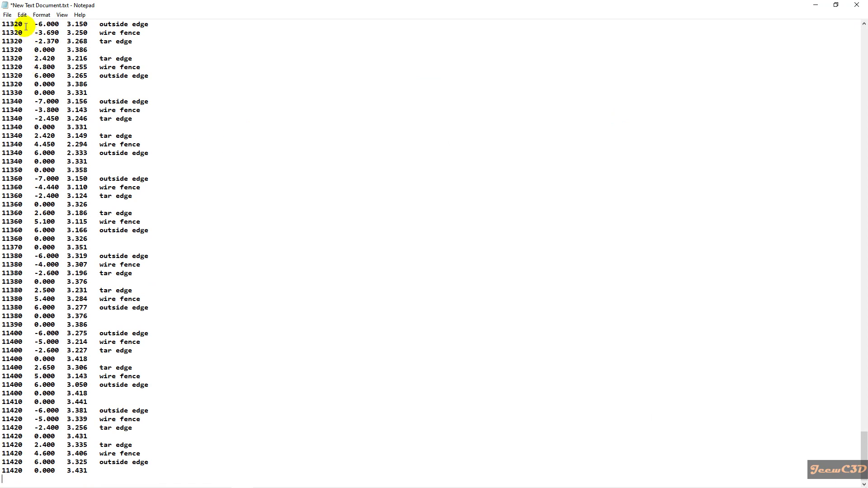
drag(23, 25, 34, 25)
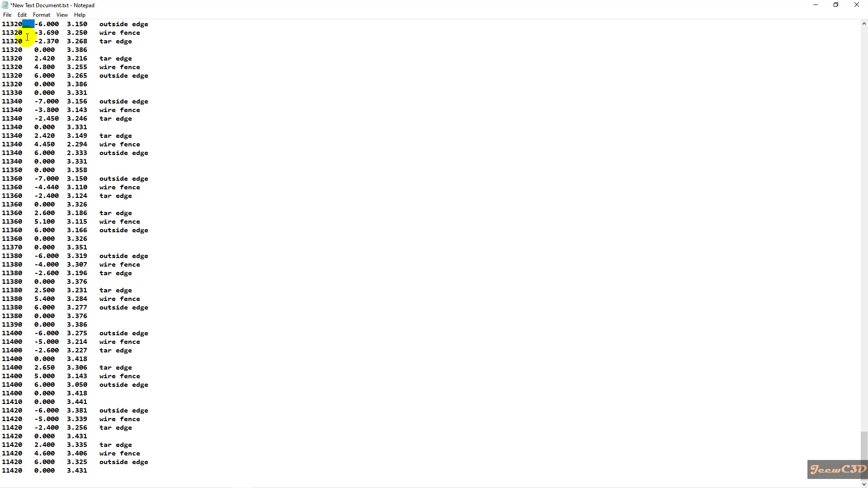
Copy a tab character and use Replace All to change every tab into a comma.
click(23, 24)
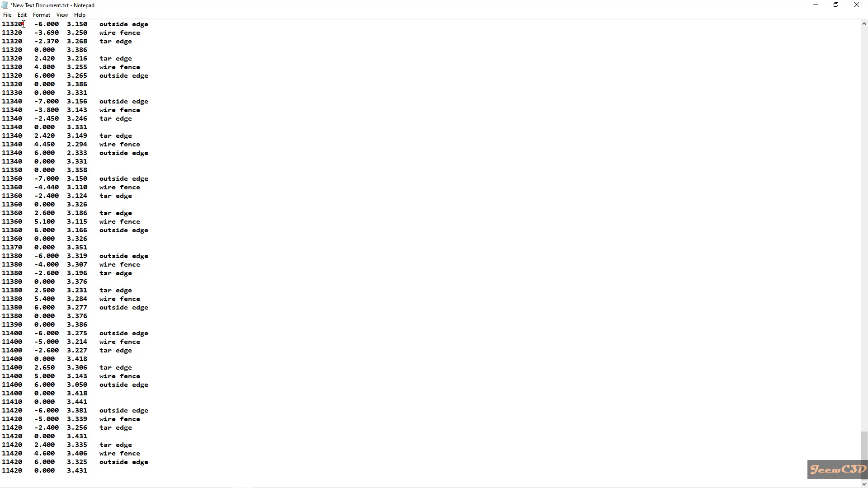
drag(22, 24, 35, 28)
right_click(28, 24)
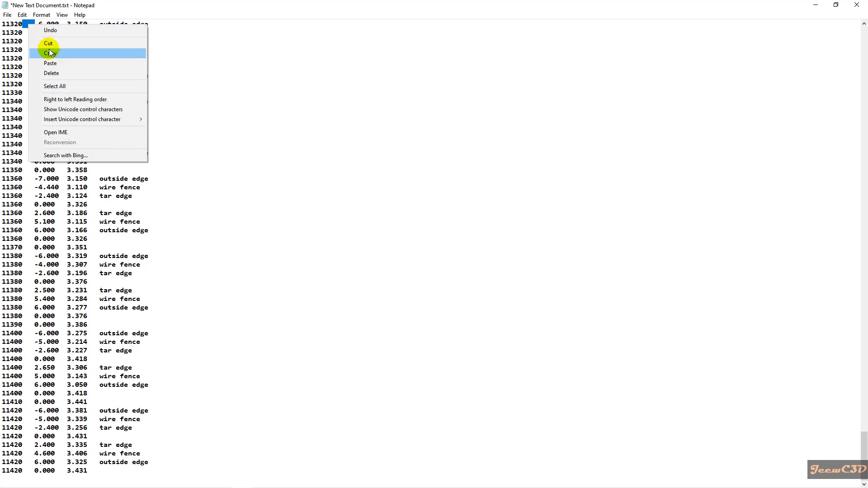
click(49, 53)
click(22, 15)
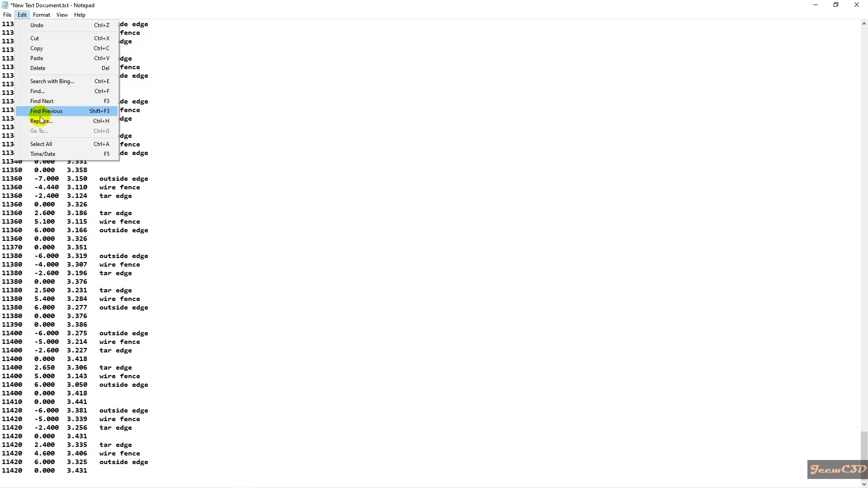
click(43, 121)
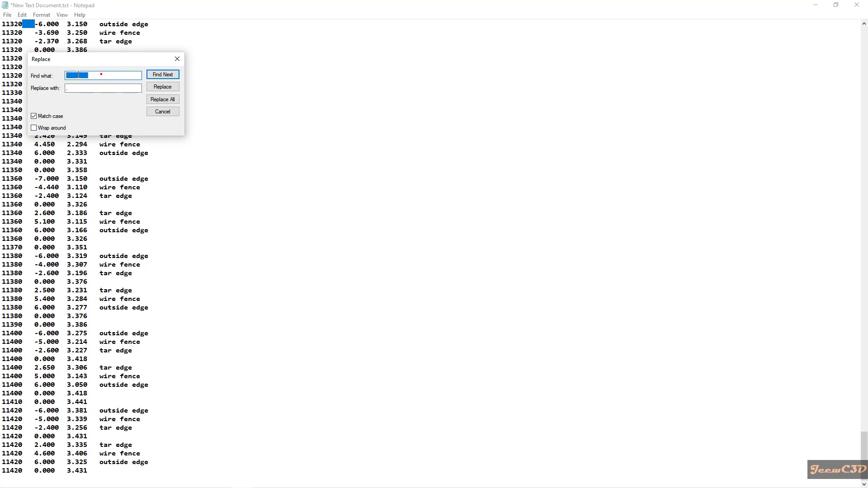
right_click(74, 73)
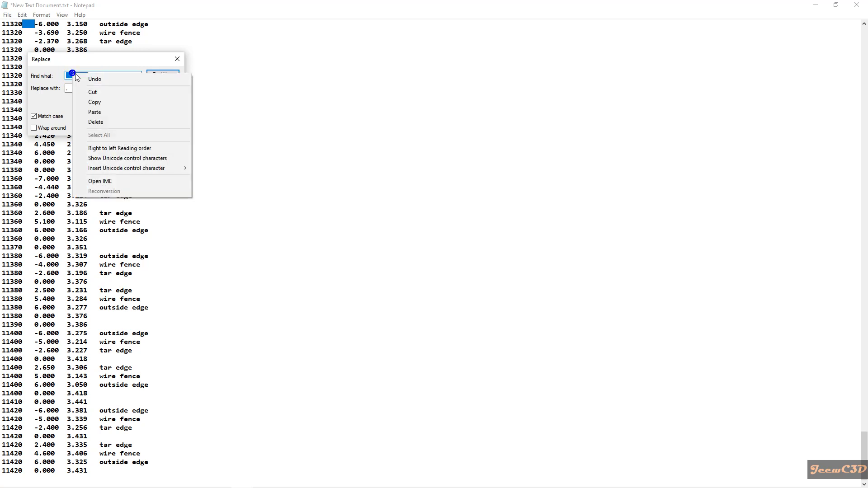
click(96, 113)
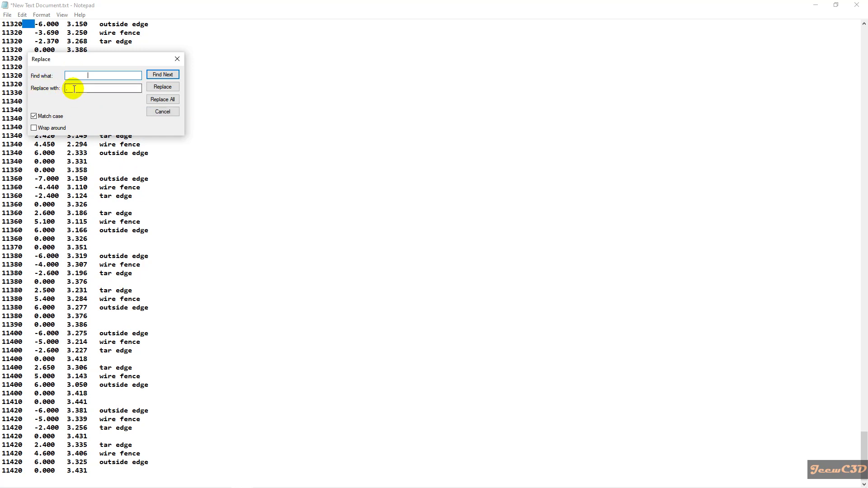
double_click(75, 89)
click(167, 103)
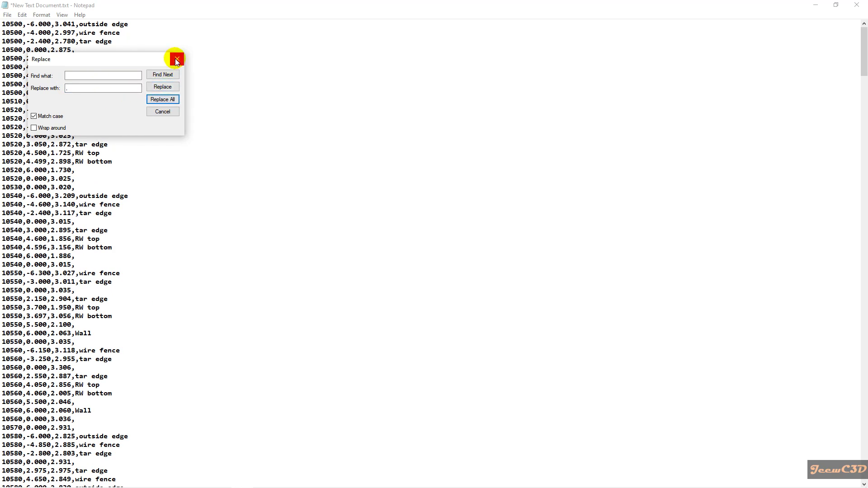
click(176, 60)
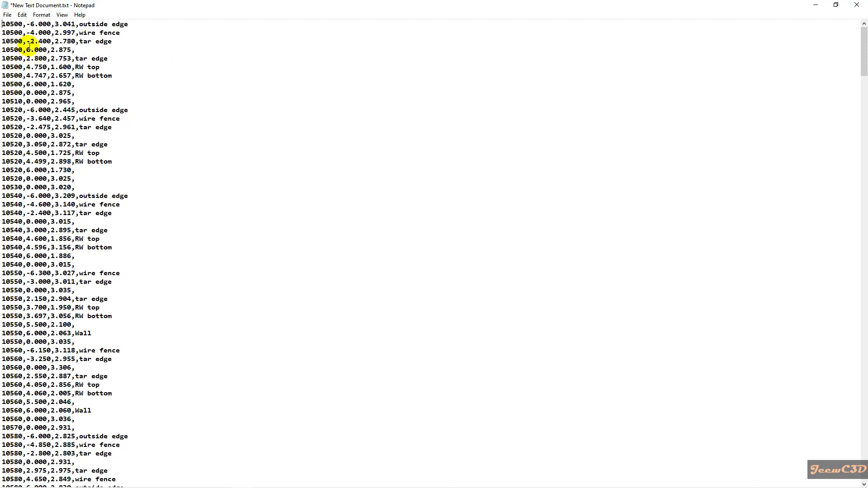
Save the comma-delimited New Text Document.txt and close Notepad.
scroll(71, 135, down, 5)
scroll(71, 136, down, 6)
click(855, 4)
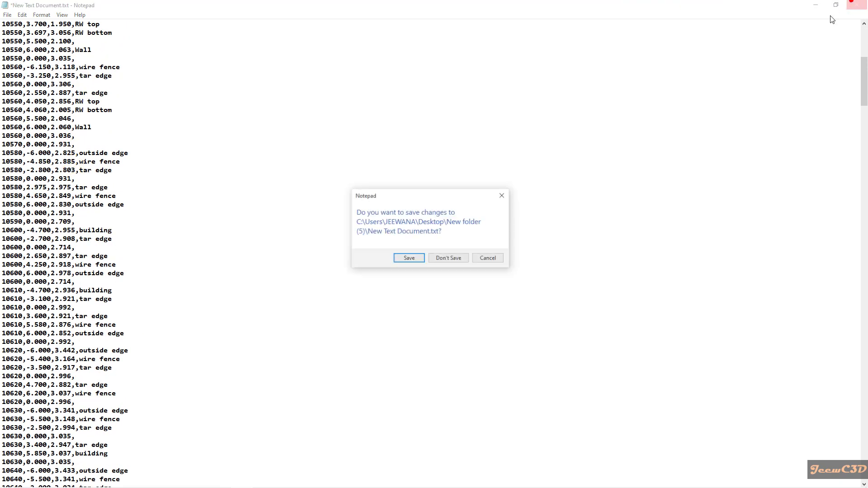
click(406, 259)
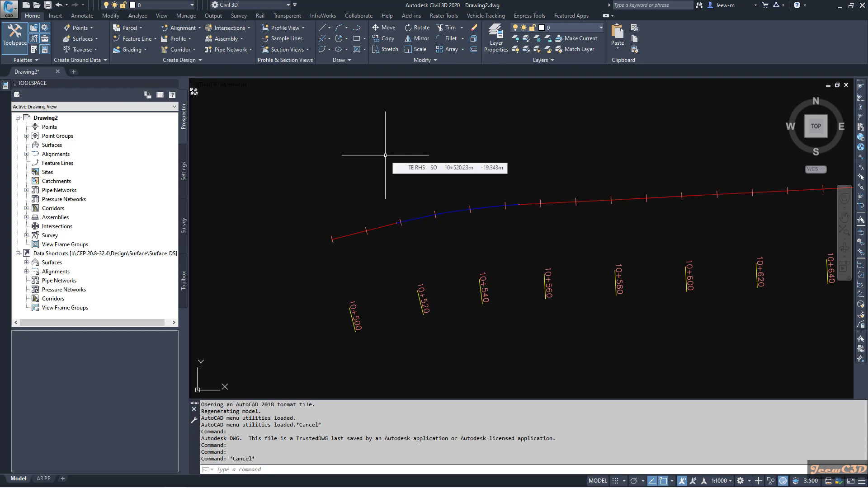
Bring up Points > Create Points - Alignments on the Home tab to reach Import from File.
middle_drag(381, 155, 376, 141)
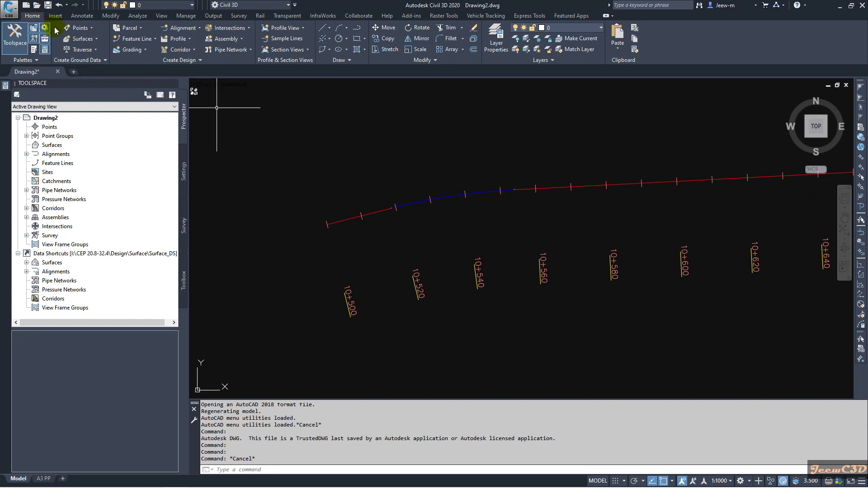
click(81, 28)
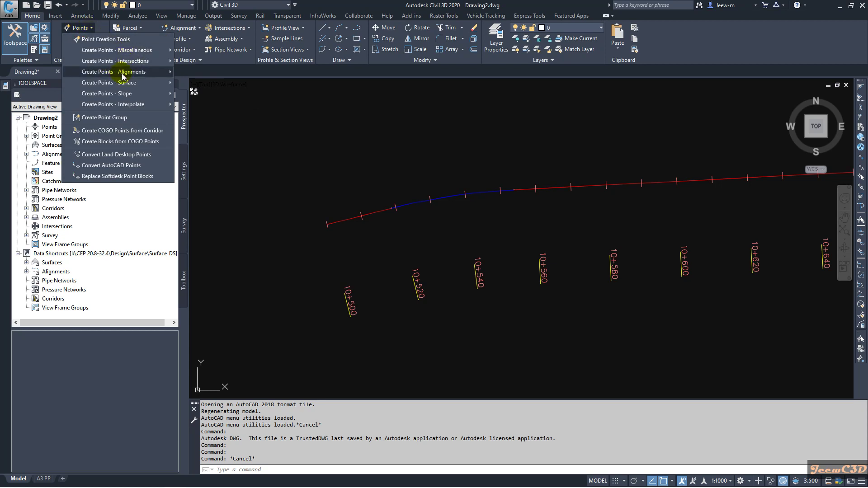
mouse_move(109, 76)
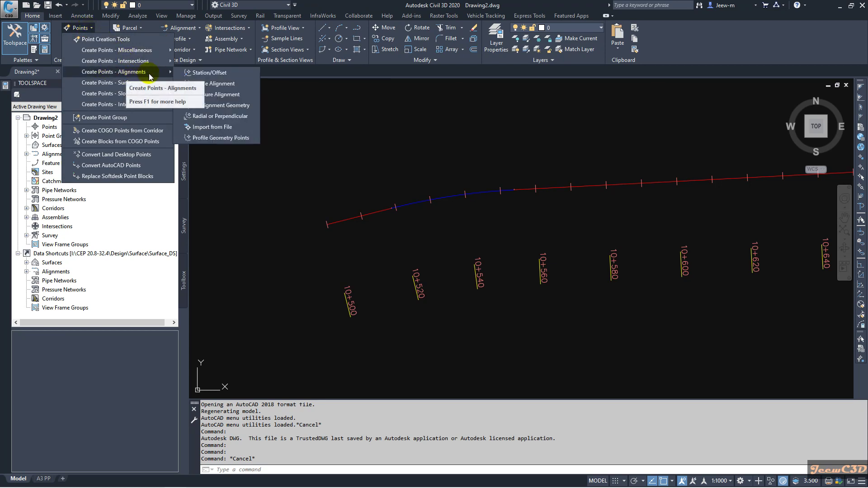
Run Import from File and choose New Text Document.txt as the station/offset file.
click(201, 128)
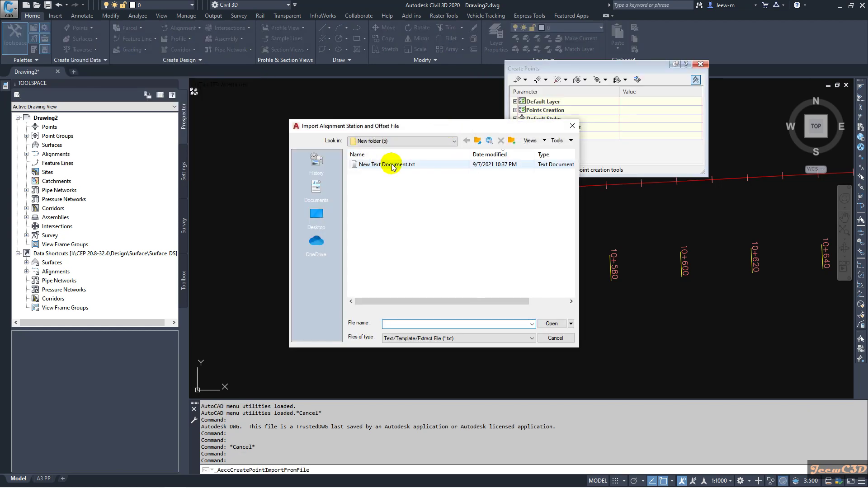
click(378, 166)
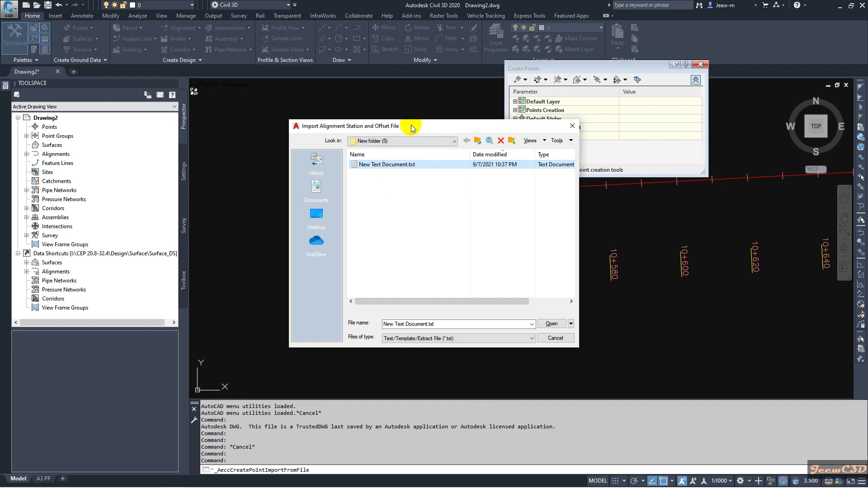
drag(409, 127, 367, 112)
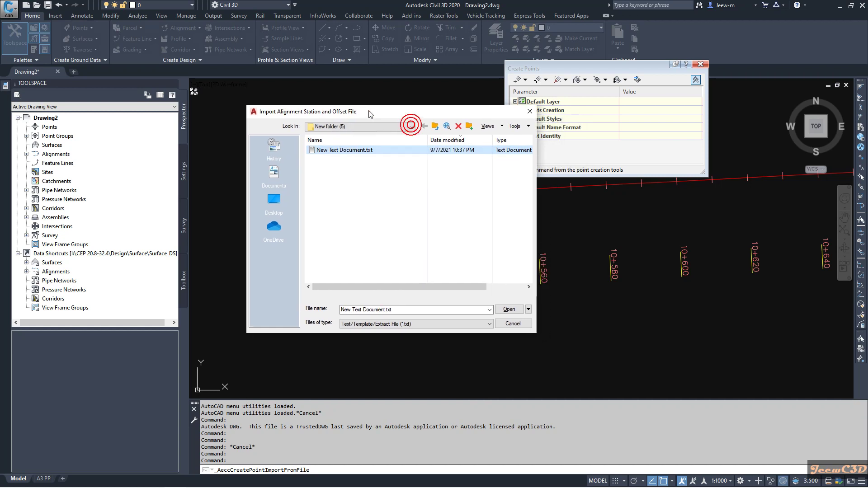
click(509, 310)
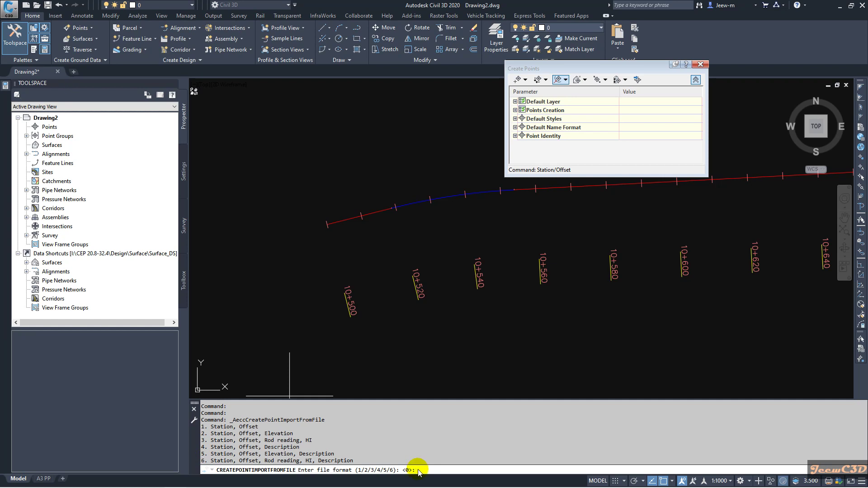
Choose format 5 (Station, Offset, Elevation, Description), comma delimiter 2, and default -99999 invalid indicators.
key(Return)
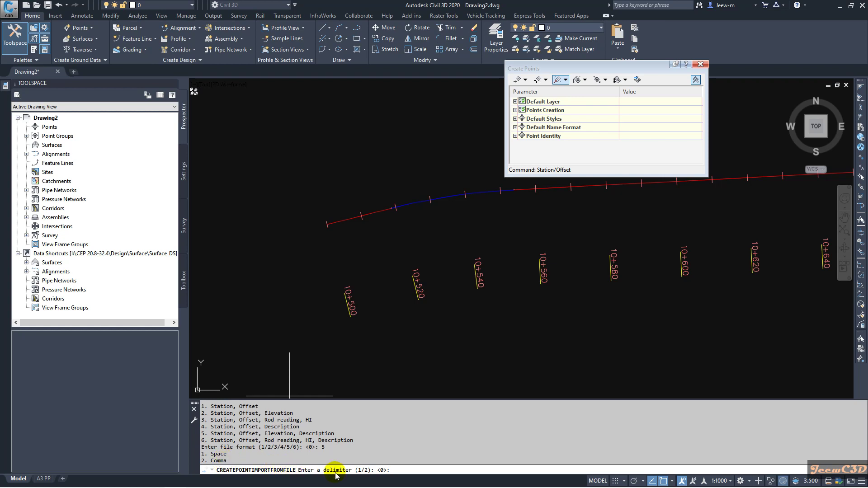
click(396, 471)
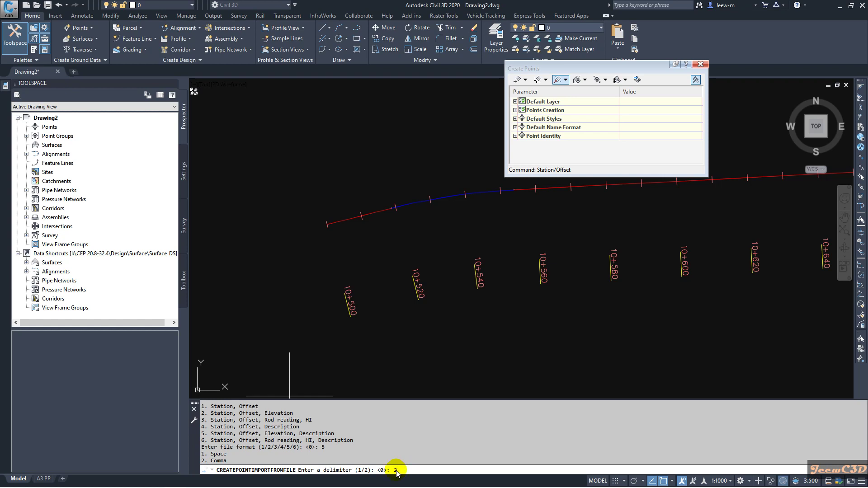
text(2)
key(Return)
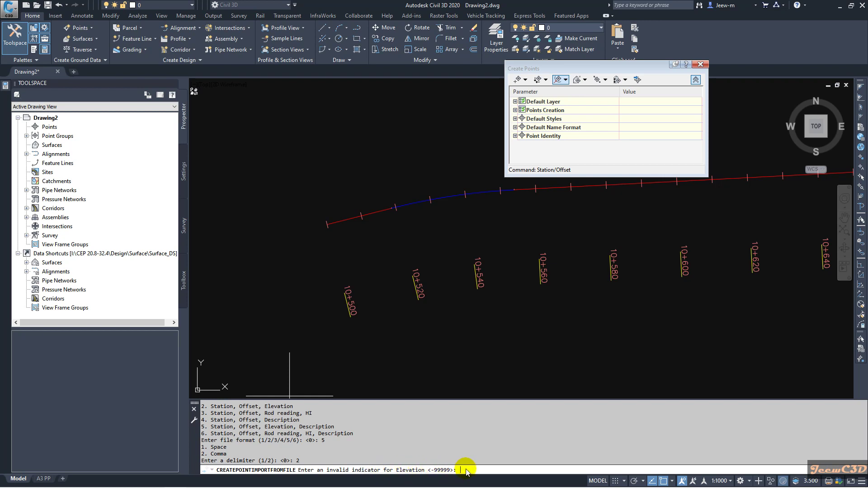
key(Return)
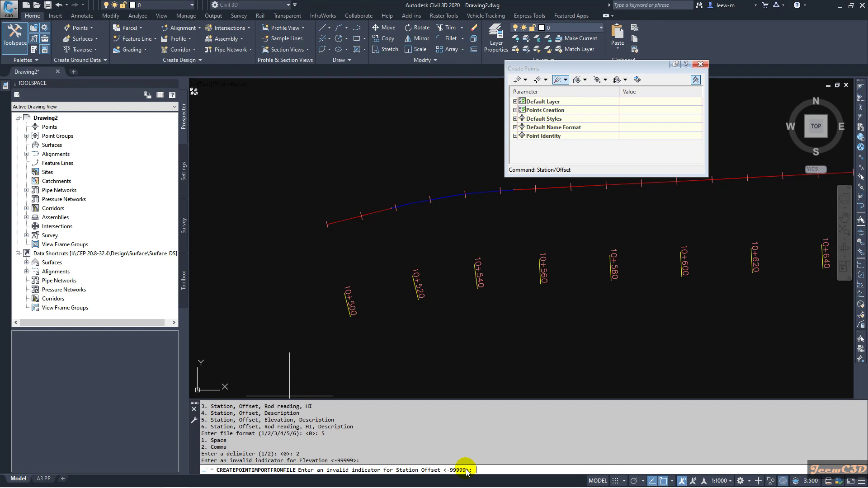
key(Return)
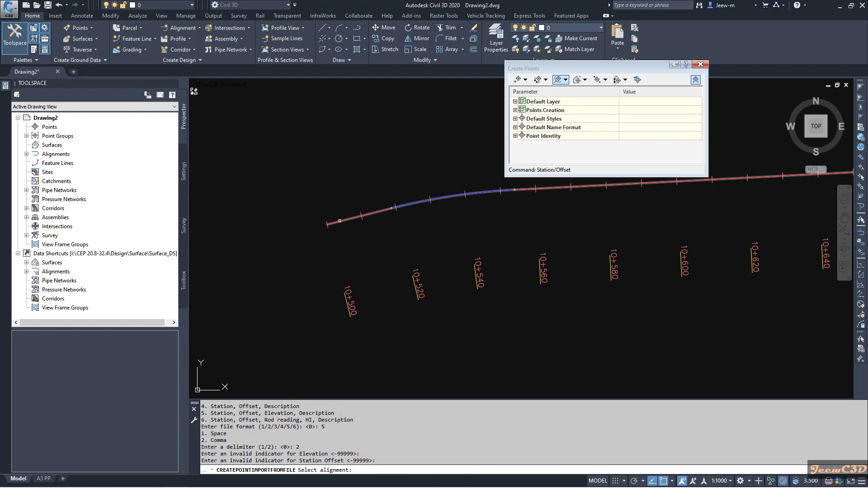
Pick the alignment for the imported points, close the Create Points toolbar, and zoom to check them.
click(340, 220)
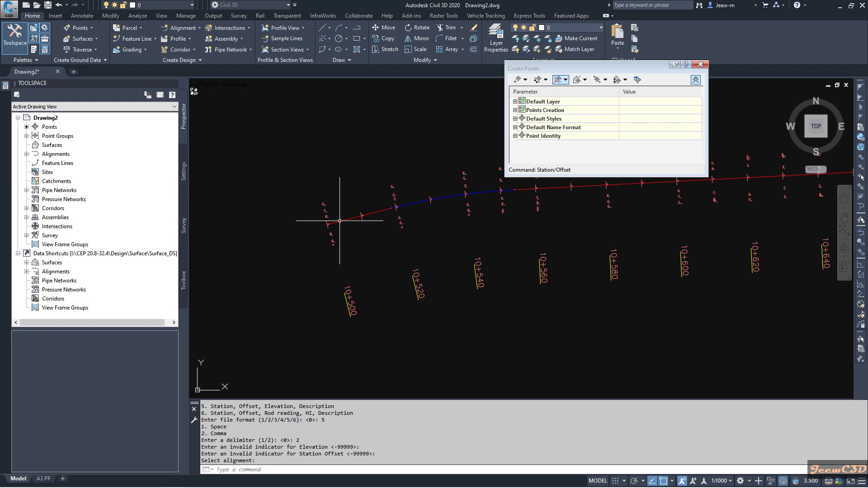
scroll(375, 280, down, 5)
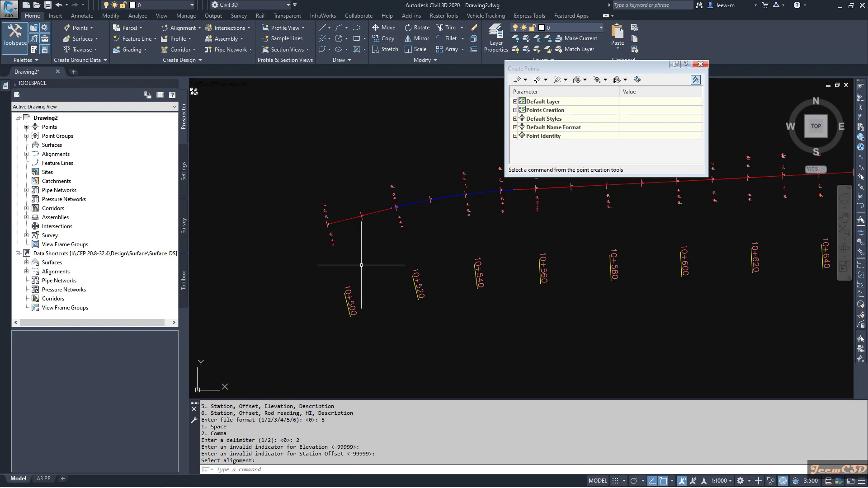
click(700, 64)
scroll(585, 226, down, 4)
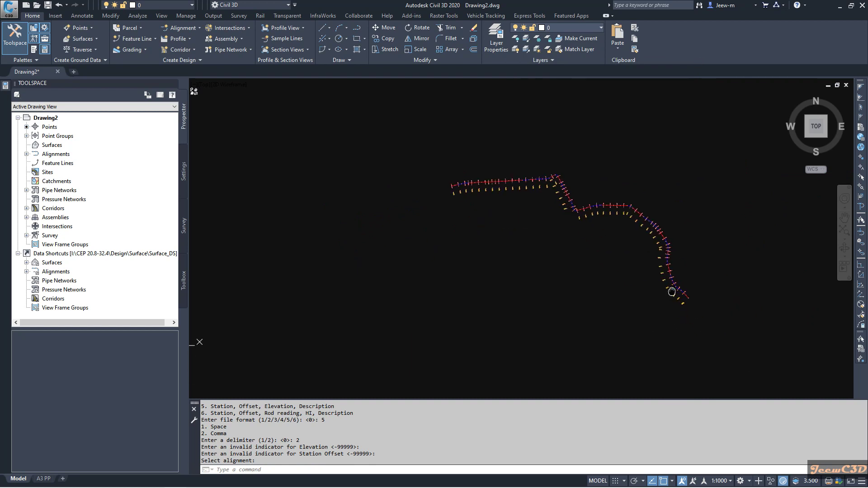
scroll(639, 294, up, 6)
scroll(561, 269, down, 7)
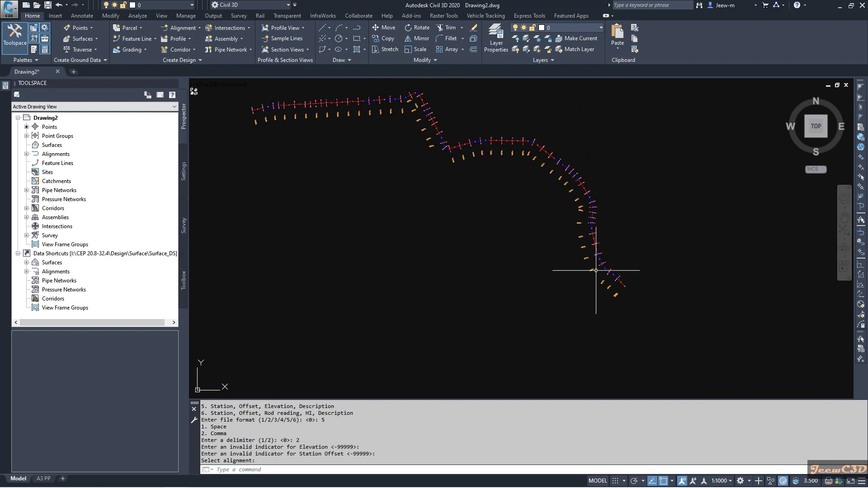
scroll(606, 267, up, 3)
scroll(608, 293, down, 3)
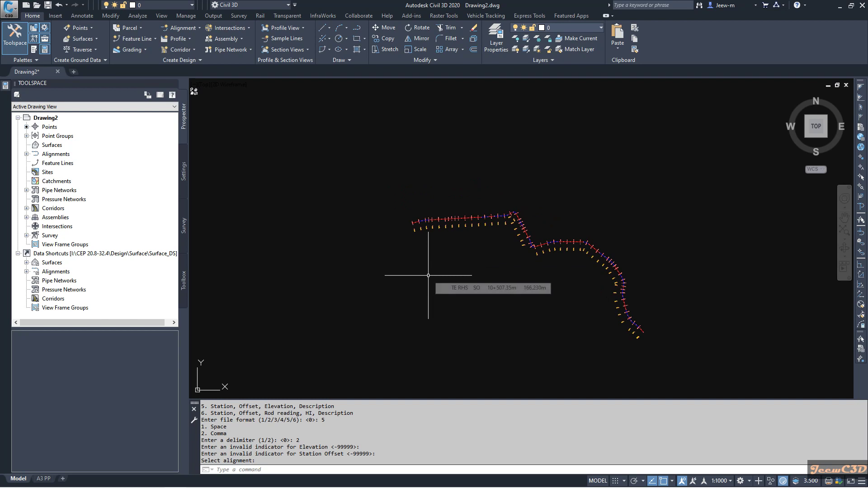
scroll(431, 235, up, 4)
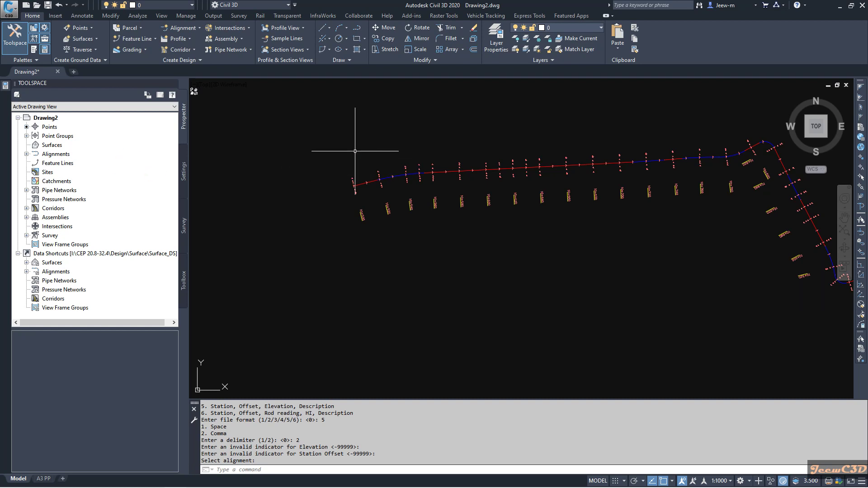
click(52, 146)
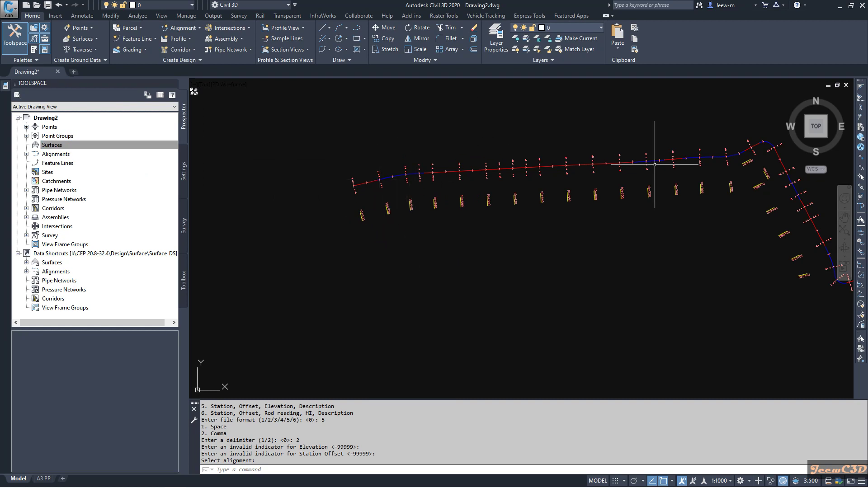
middle_drag(598, 213, 582, 203)
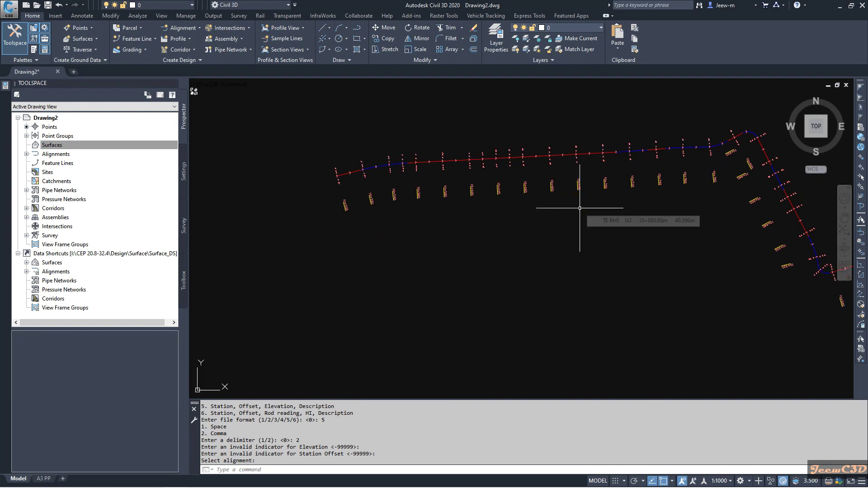
click(56, 148)
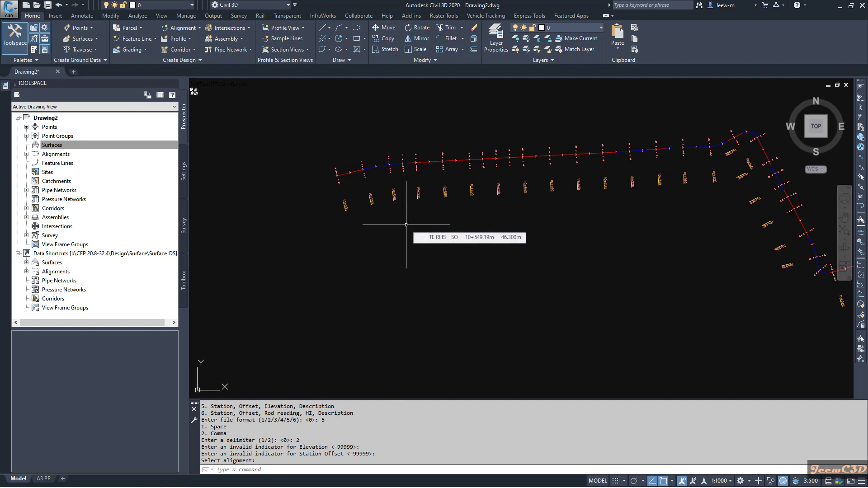
scroll(406, 224, down, 2)
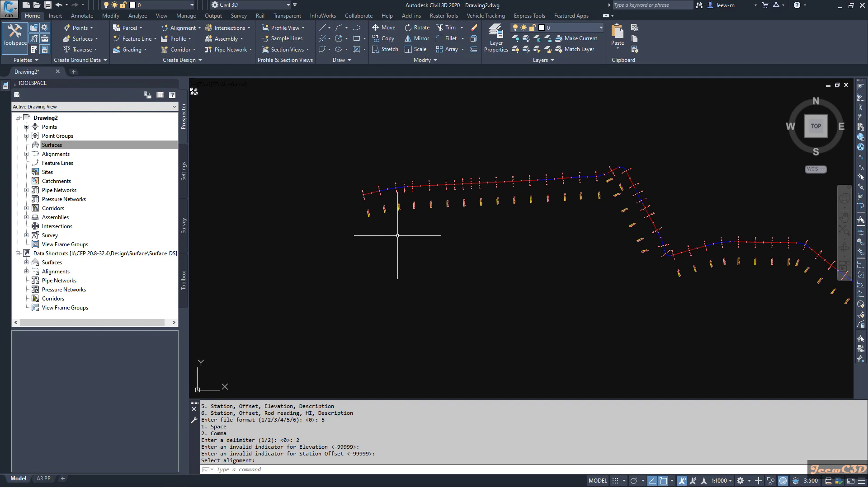
middle_drag(555, 263, 482, 241)
scroll(486, 245, down, 2)
middle_drag(507, 268, 502, 239)
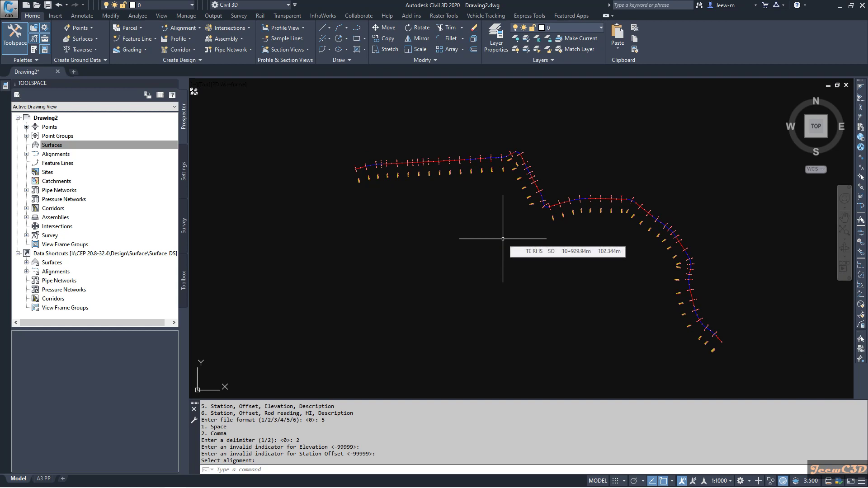